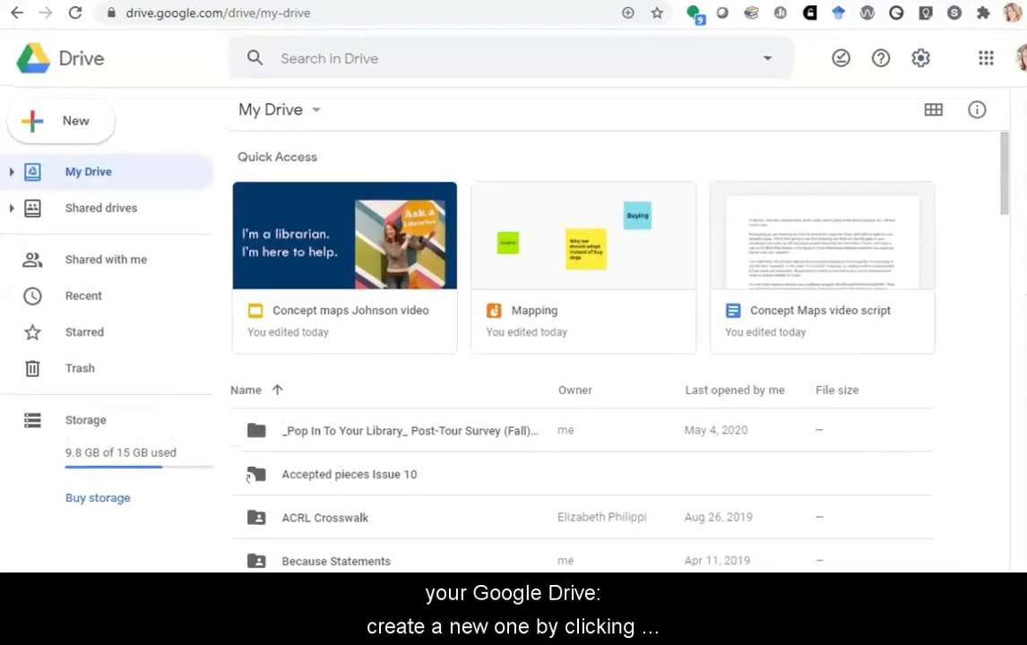
# Step: Create a new blank Google Jamboard file from Google Drive's New > More menu
pyautogui.click(67, 131)
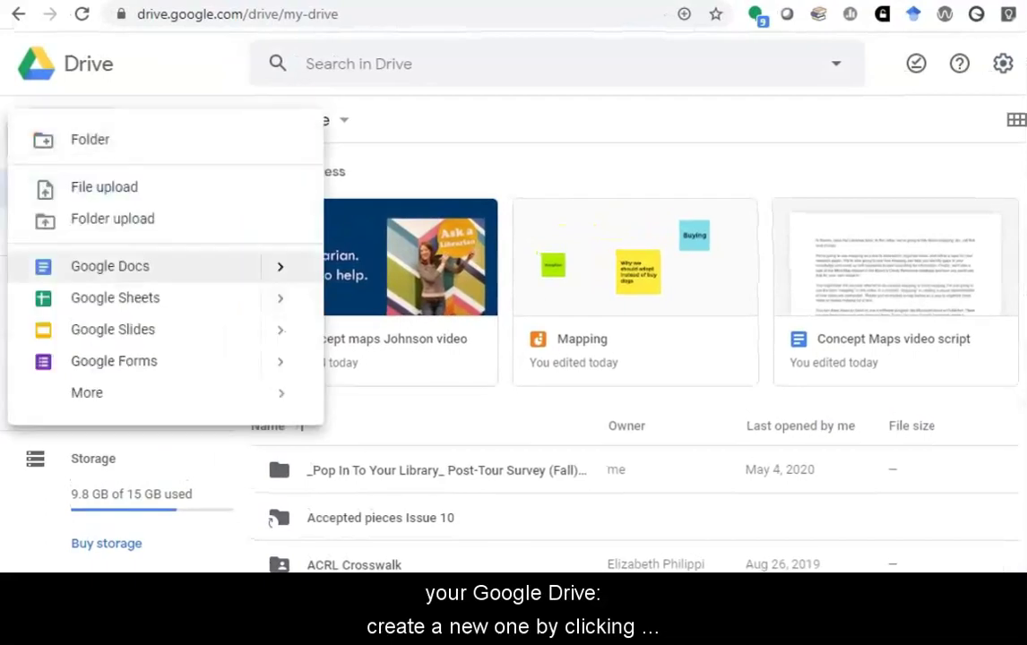
pyautogui.moveTo(87, 392)
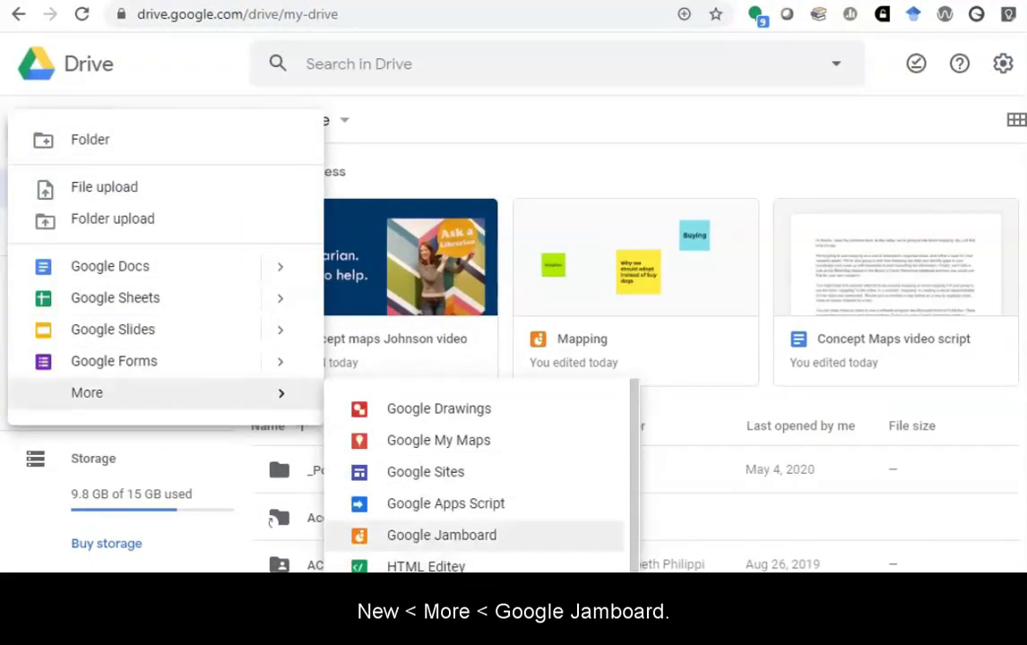
pyautogui.click(441, 535)
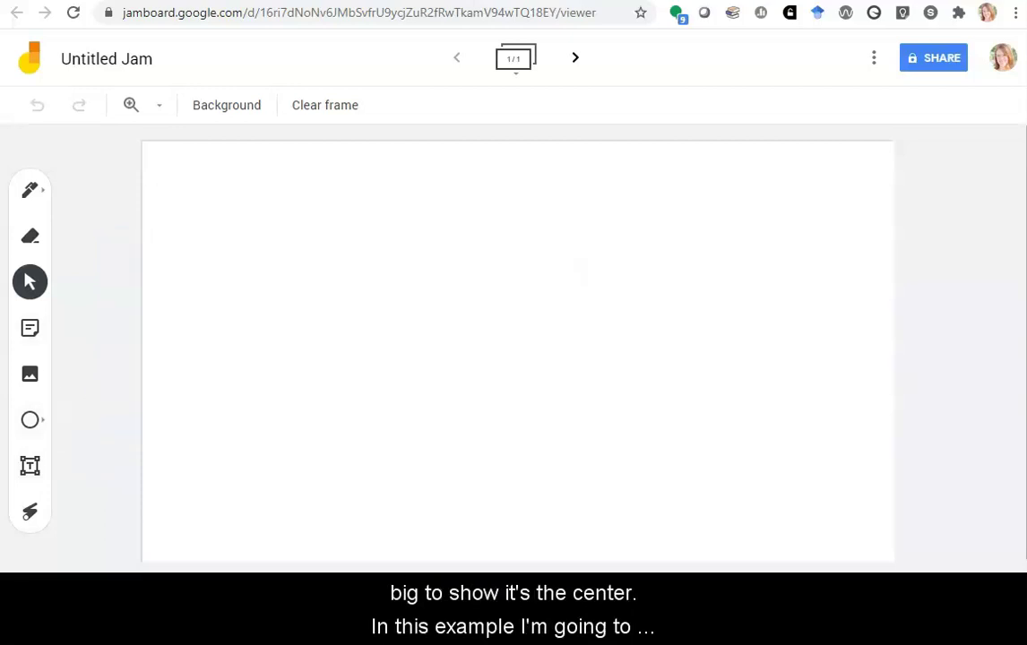
# Step: Add a yellow sticky note holding the pasted thesis question on adopting versus buying dogs
pyautogui.click(30, 328)
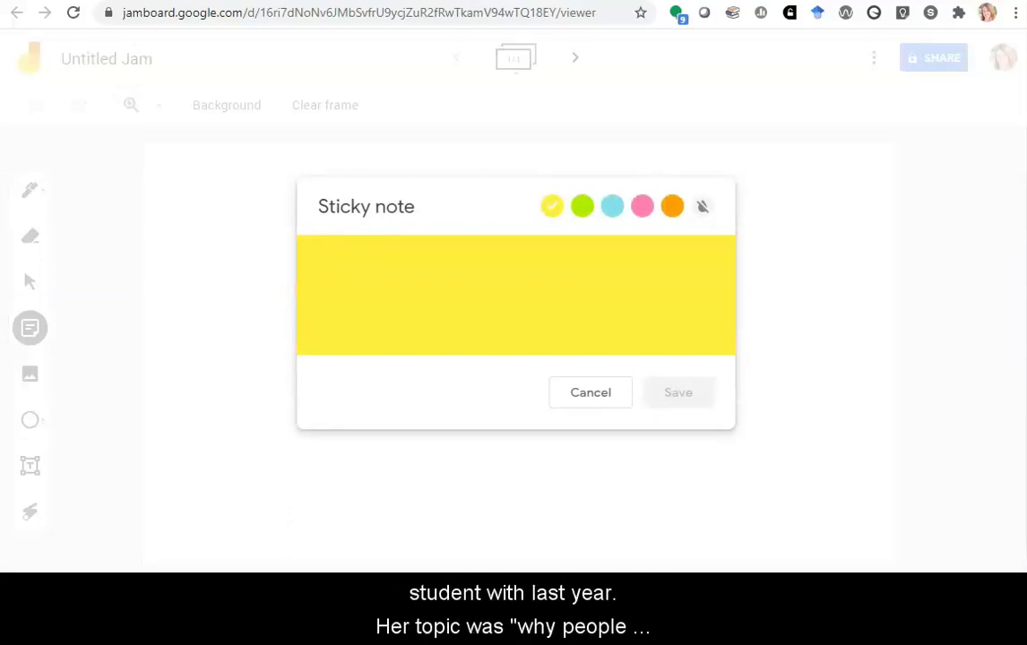
pyautogui.write('why people should adopt instead of buying a dog')
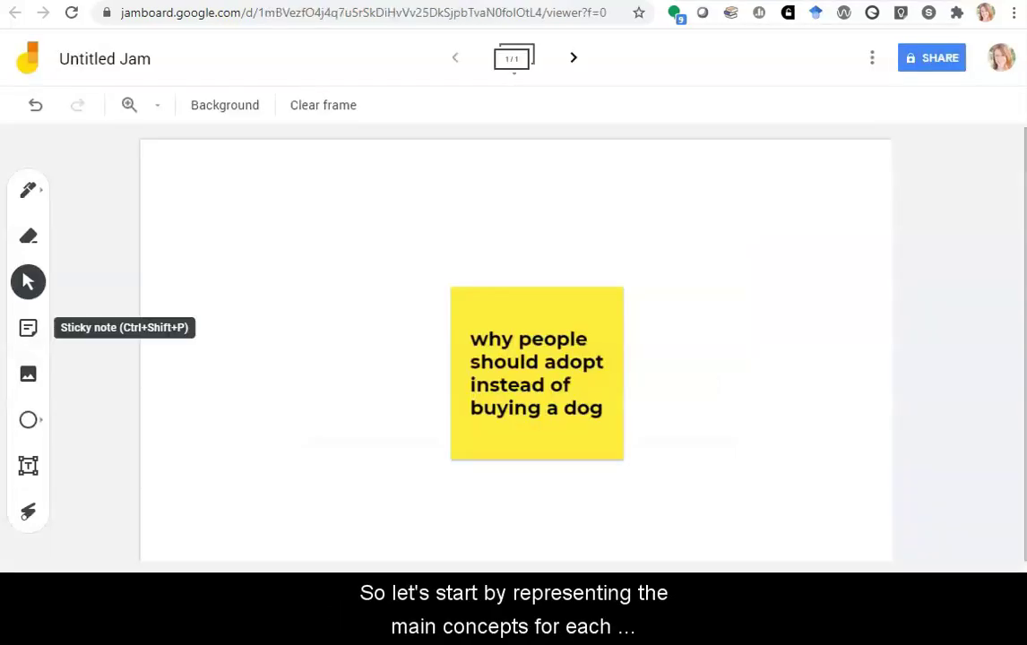
pyautogui.click(28, 328)
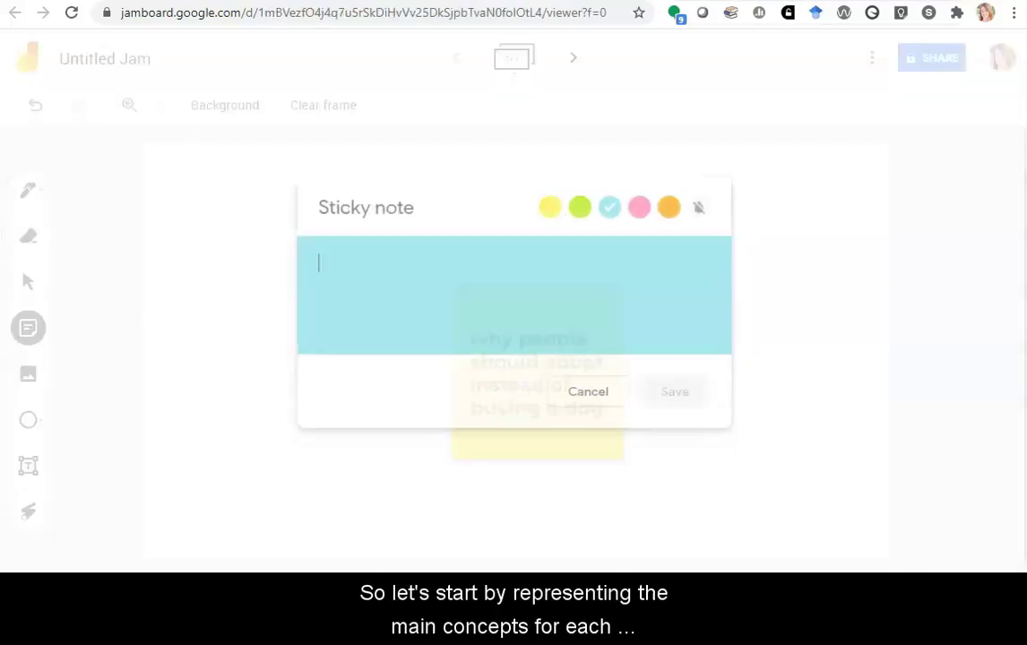
# Step: Add a green 'Adoption' note and a blue 'Buying' note, then discard the empty note and undo
pyautogui.click(580, 206)
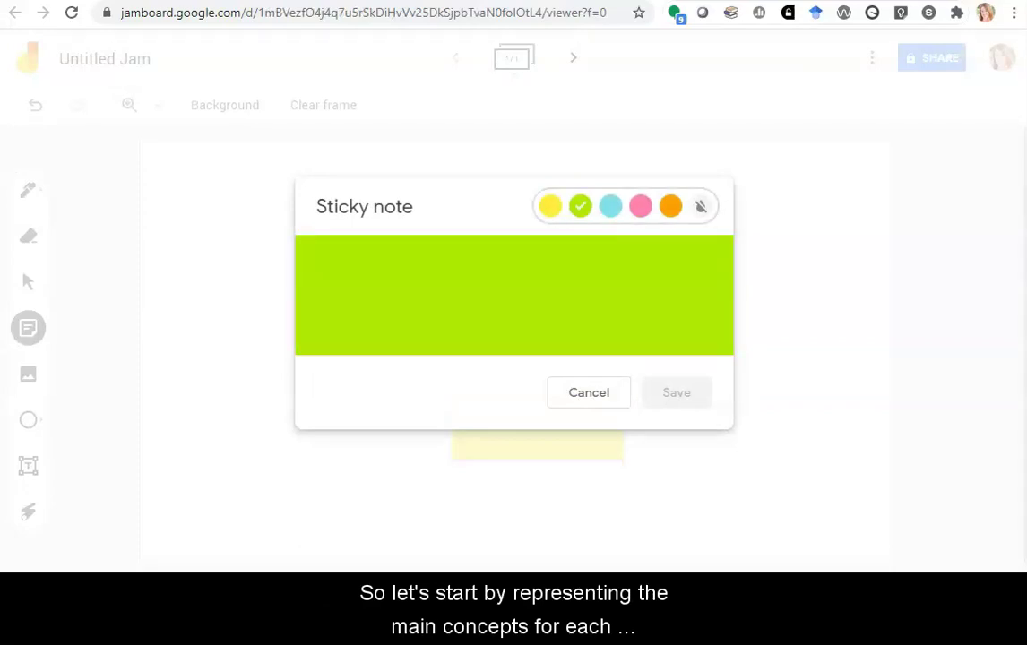
pyautogui.write('Adoption')
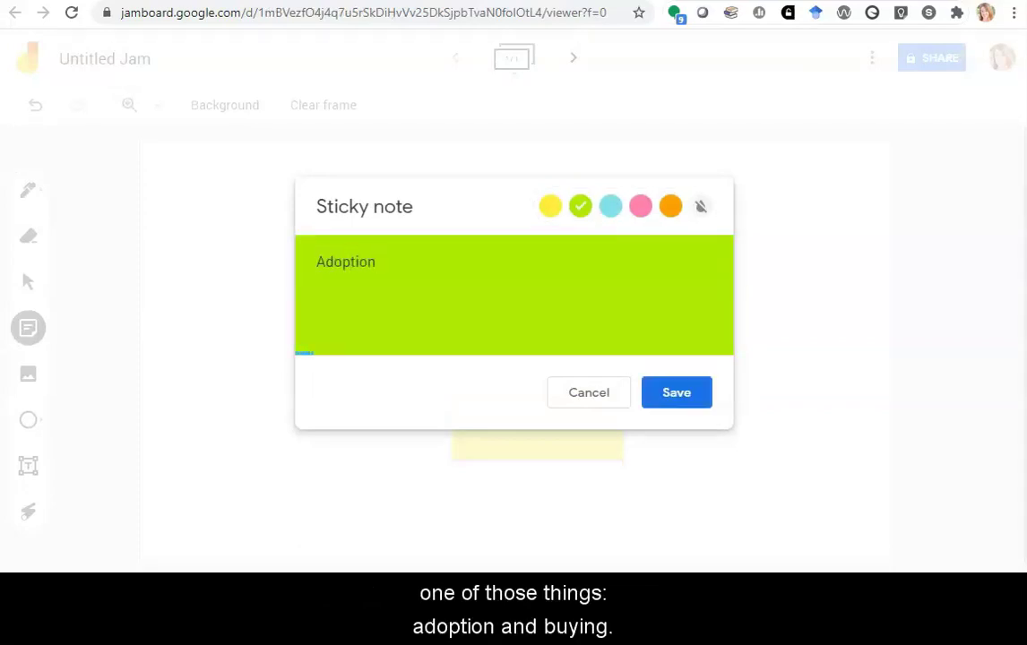
pyautogui.click(677, 392)
pyautogui.click(610, 206)
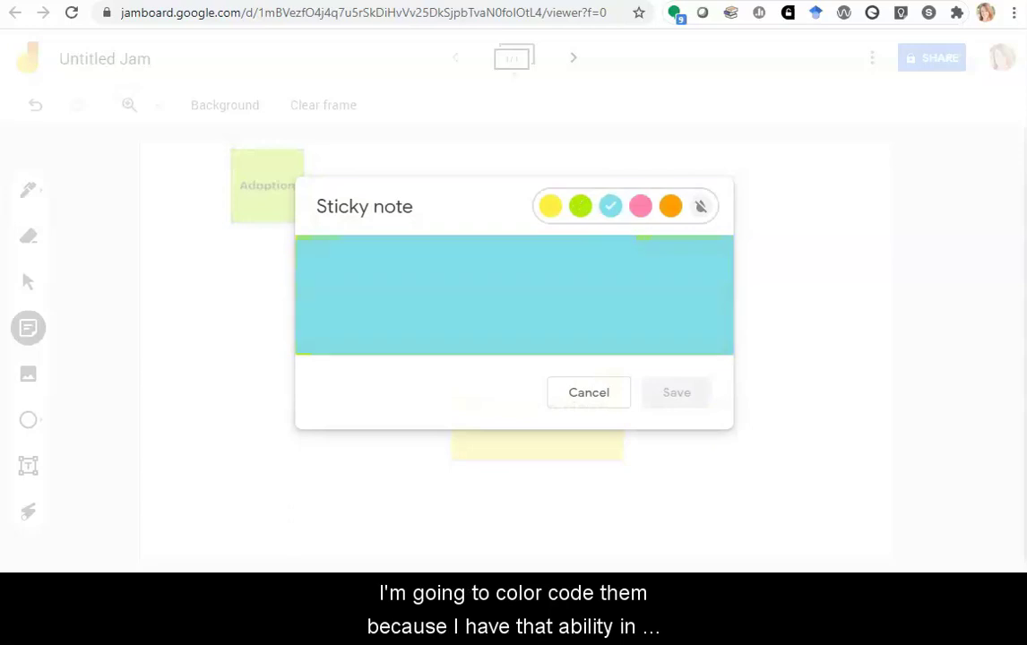
pyautogui.write('Buying')
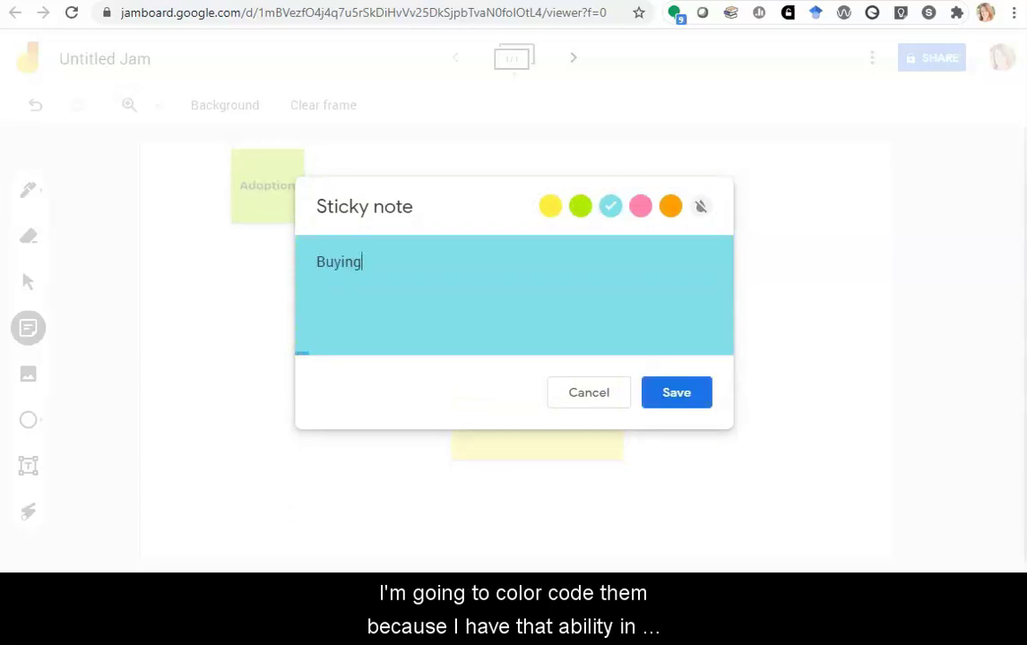
pyautogui.click(677, 392)
pyautogui.press('Escape')
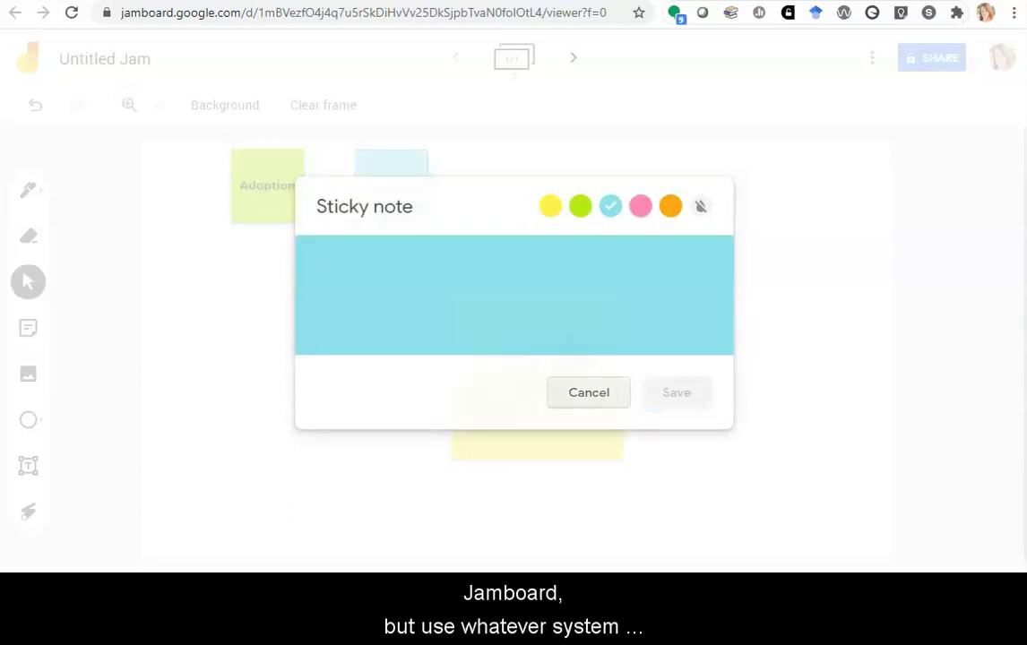
pyautogui.hotkey('ctrl', 'z')
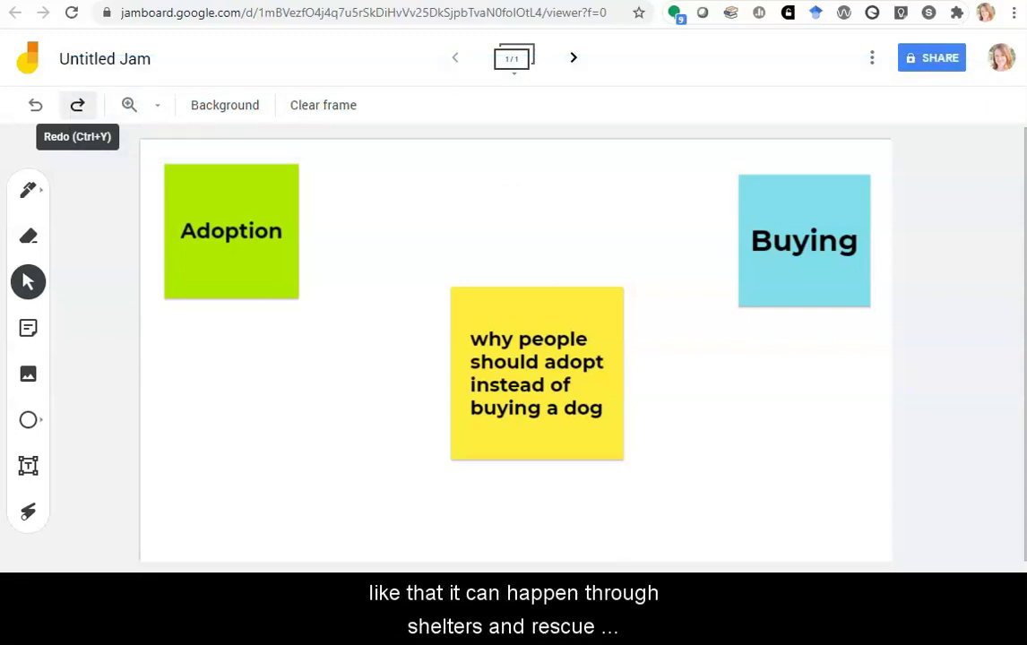
# Step: Redo to restore the Shelters, Rescue organizations, Stray dogs, Pet stores and Breeders notes
pyautogui.click(77, 105)
pyautogui.click(78, 104)
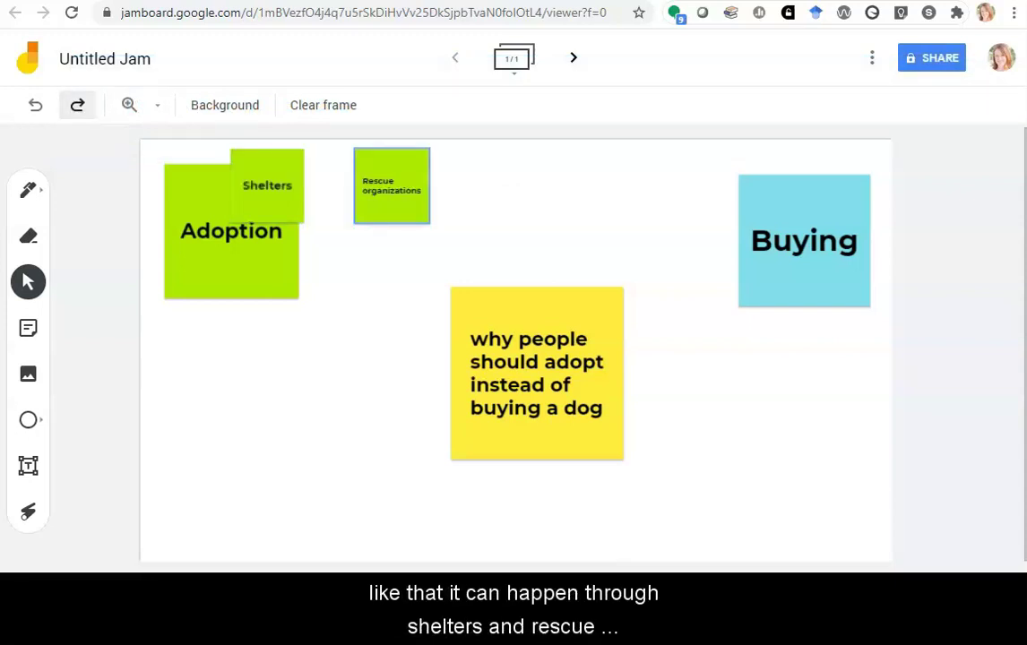
pyautogui.click(77, 105)
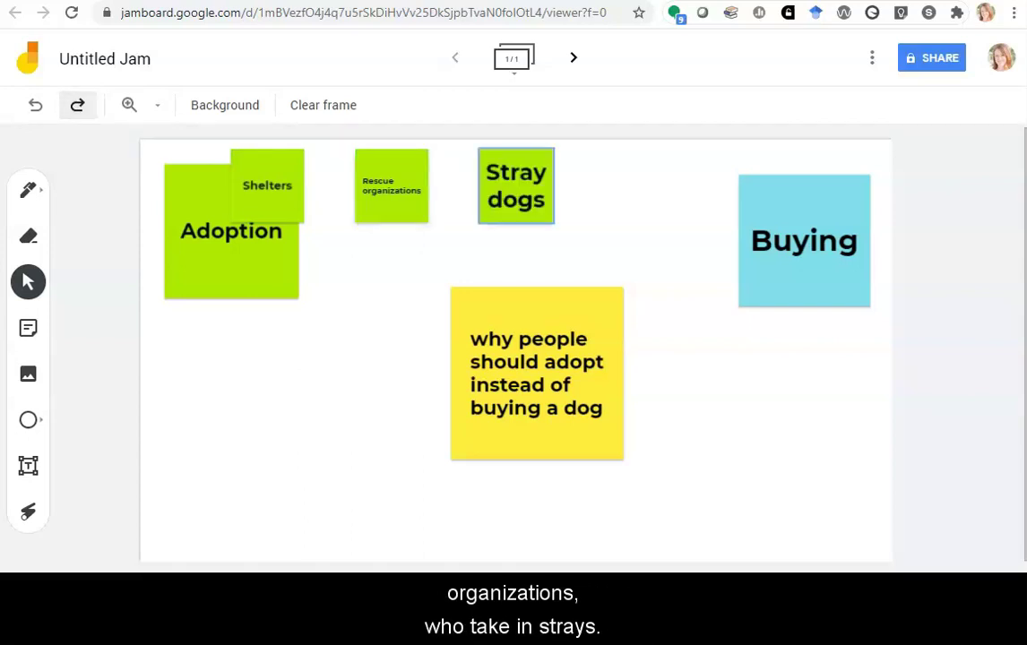
pyautogui.click(77, 105)
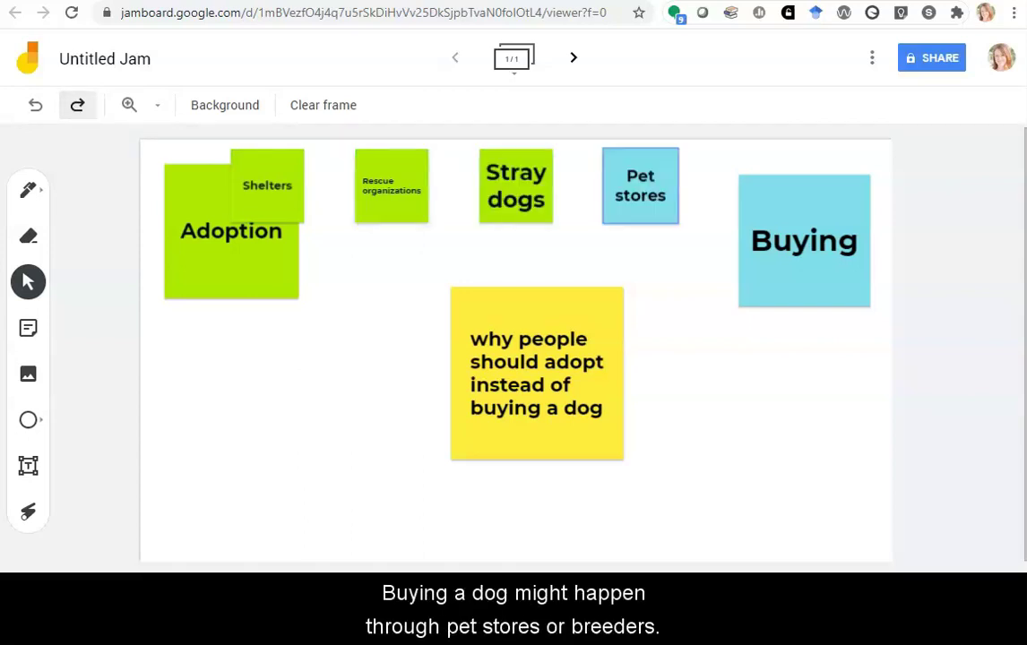
pyautogui.click(77, 105)
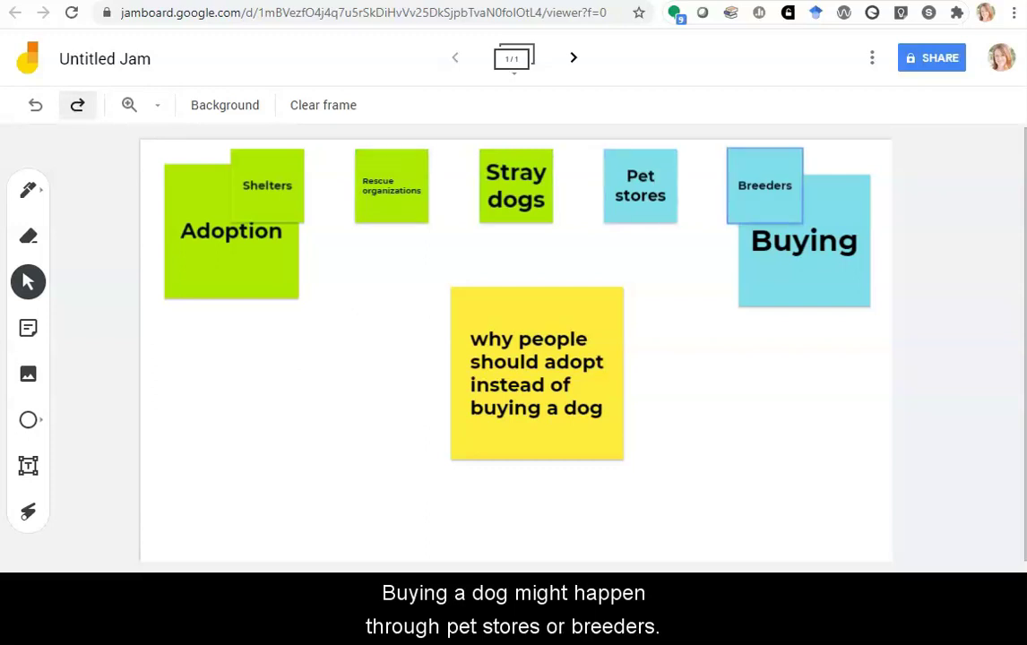
# Step: Redo the moves grouping Shelters, Rescue organizations and Stray dogs around Adoption, and Breeders and Pet stores under Buying
pyautogui.click(77, 105)
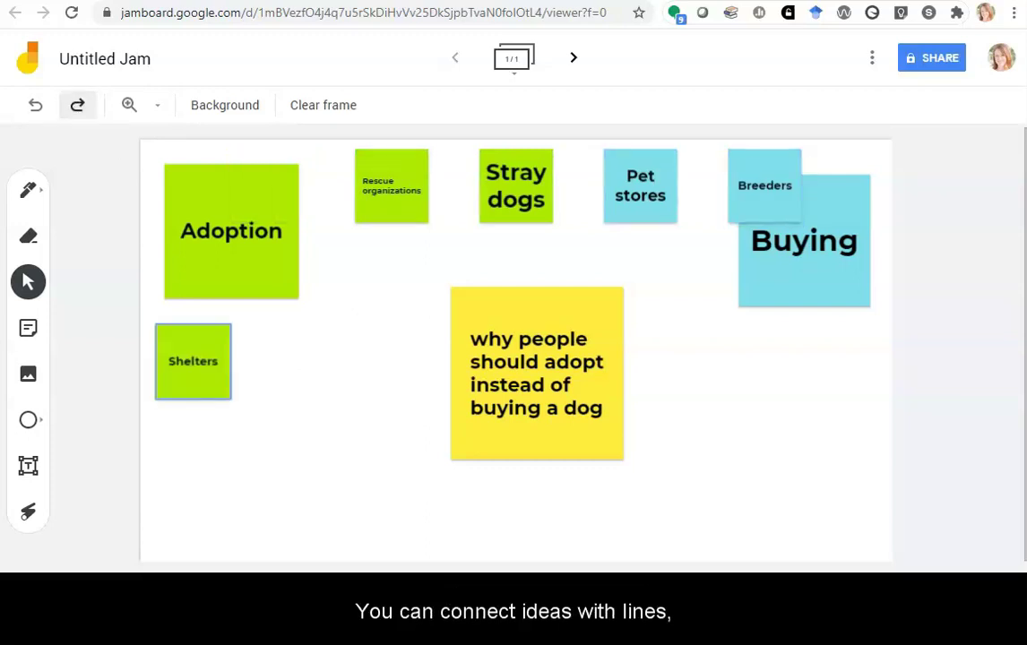
pyautogui.click(77, 105)
pyautogui.click(77, 105)
pyautogui.click(77, 105)
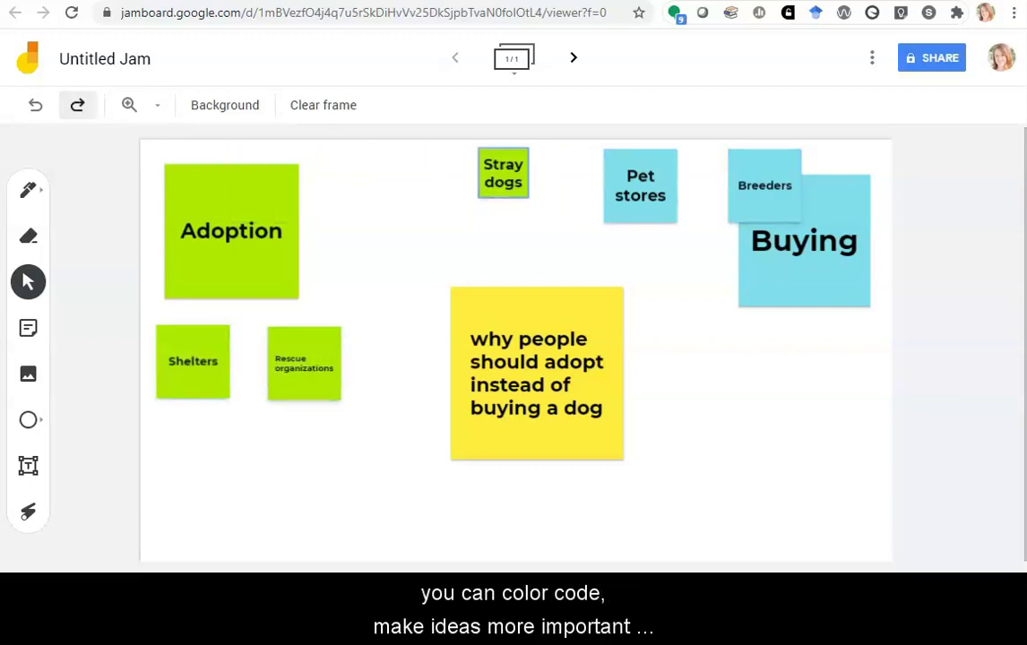
pyautogui.click(77, 105)
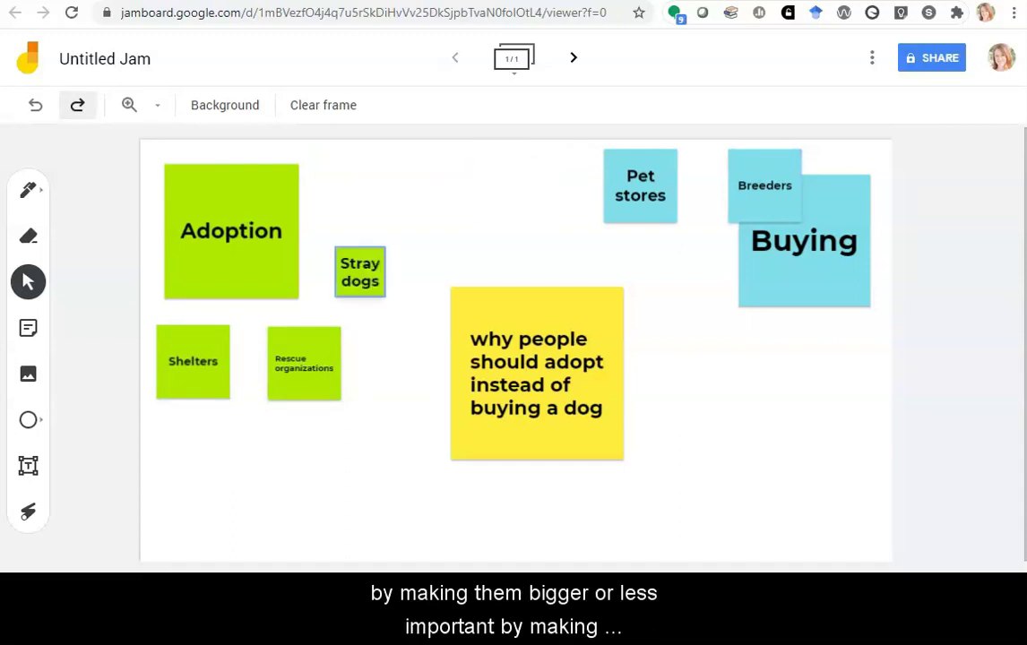
pyautogui.click(77, 105)
pyautogui.click(77, 105)
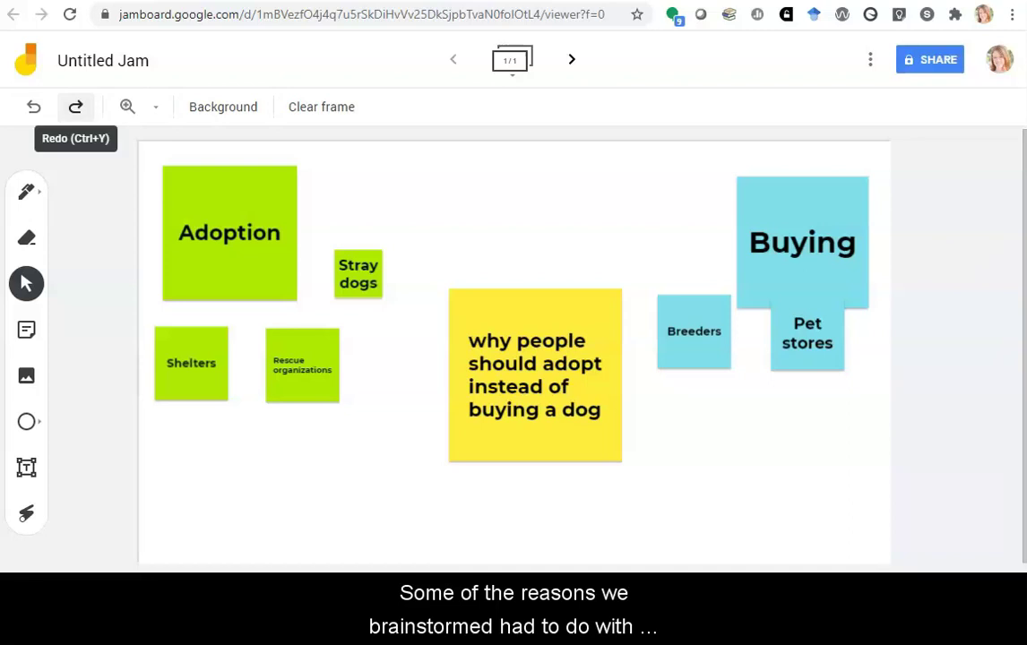
pyautogui.click(75, 108)
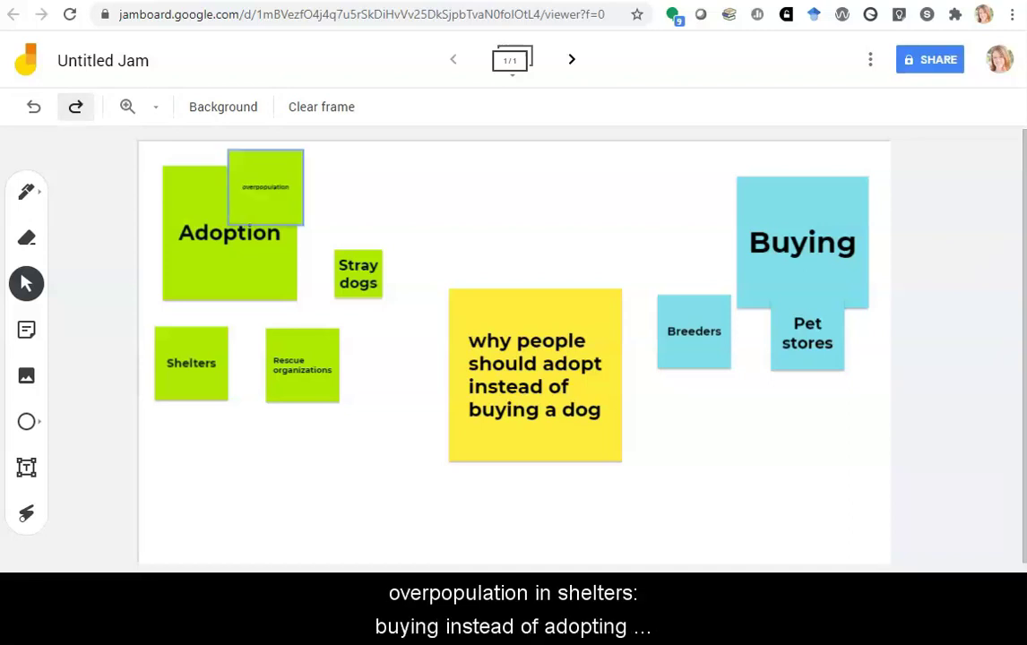
# Step: Redo the overpopulation, euthanasia and 'high kill shelters' notes stacked beneath Shelters
pyautogui.click(76, 108)
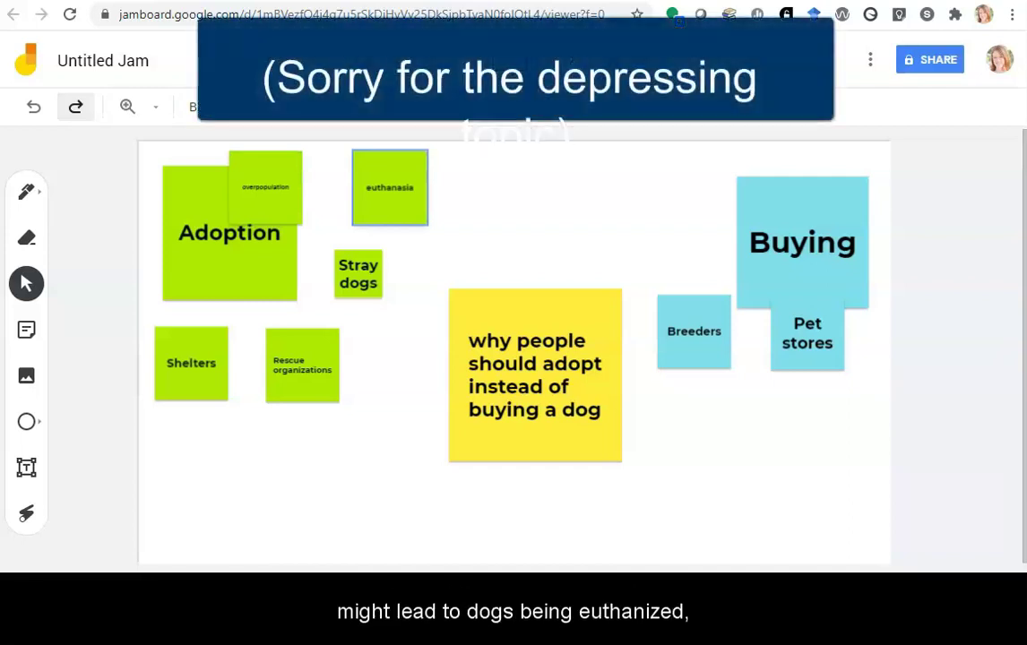
pyautogui.click(76, 108)
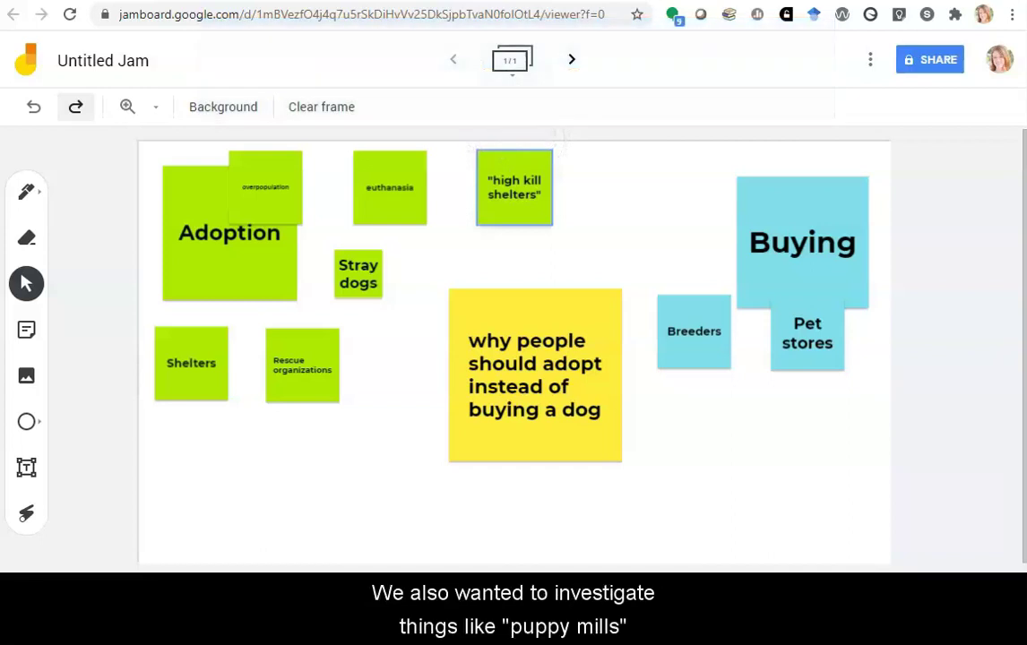
pyautogui.click(75, 108)
pyautogui.click(75, 108)
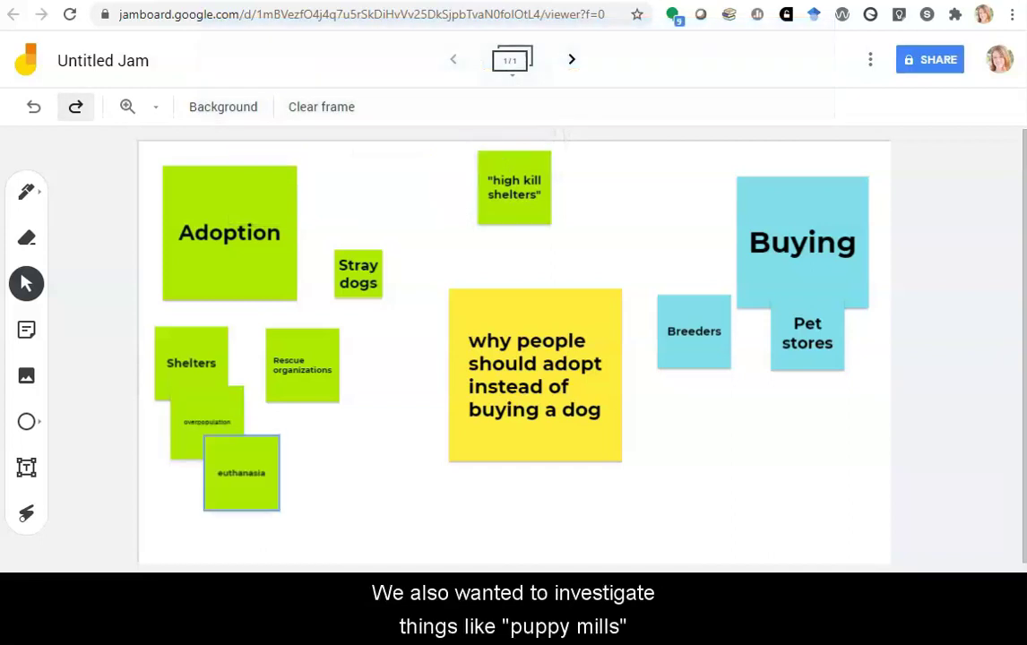
pyautogui.click(75, 108)
pyautogui.click(76, 107)
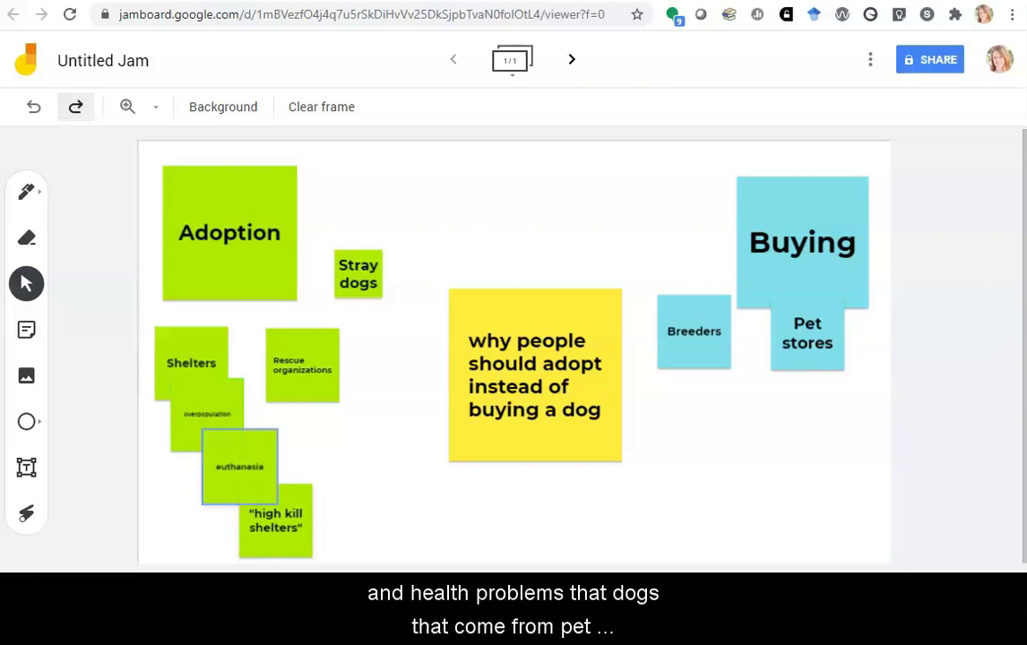
pyautogui.click(75, 107)
# Step: Redo blue puppy mills, health problems and parvo under Pet stores, plus breed specific rescues beside Rescue organizations
pyautogui.click(76, 107)
pyautogui.click(75, 107)
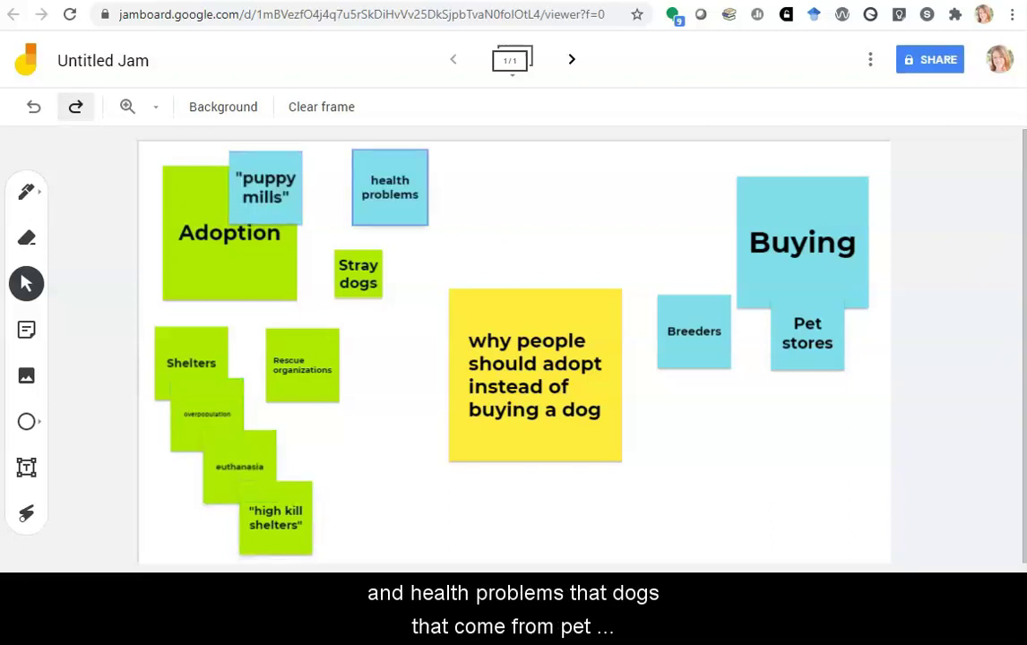
pyautogui.click(76, 108)
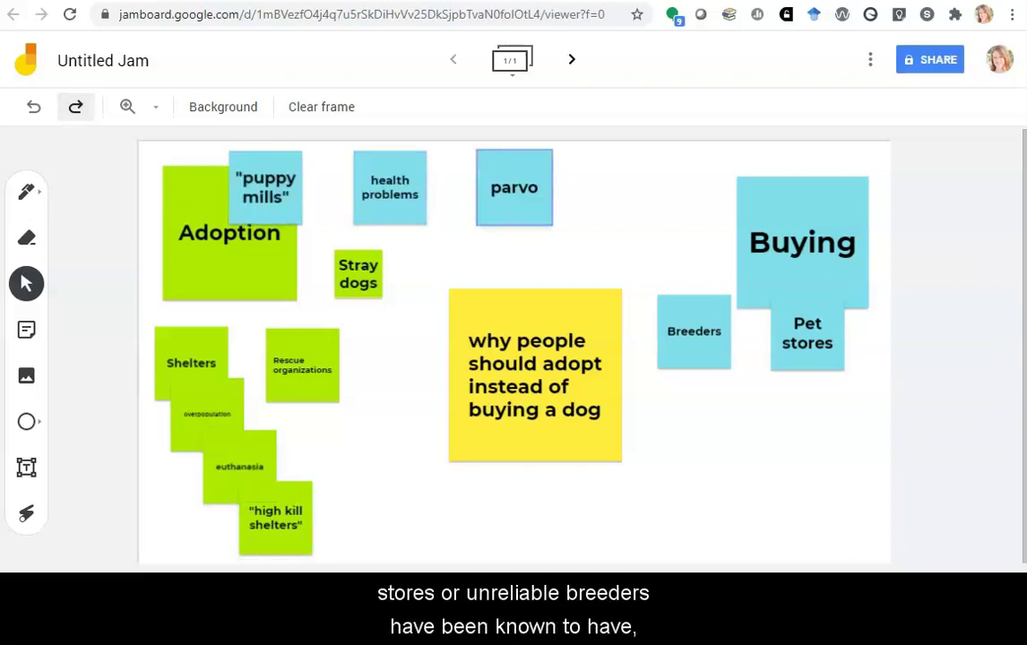
pyautogui.click(75, 107)
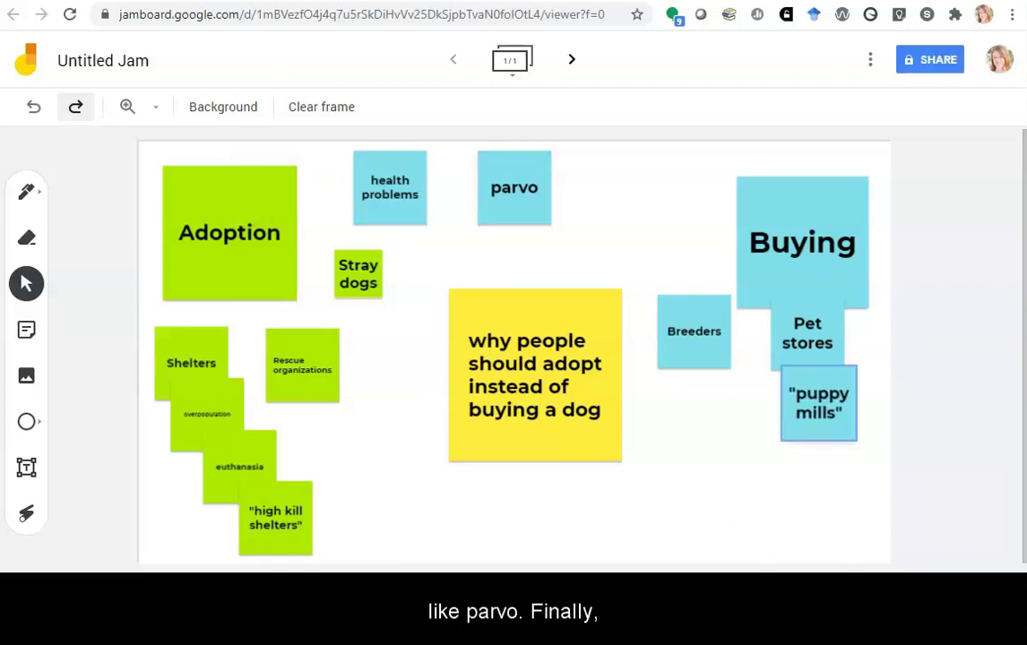
pyautogui.click(75, 108)
pyautogui.click(75, 108)
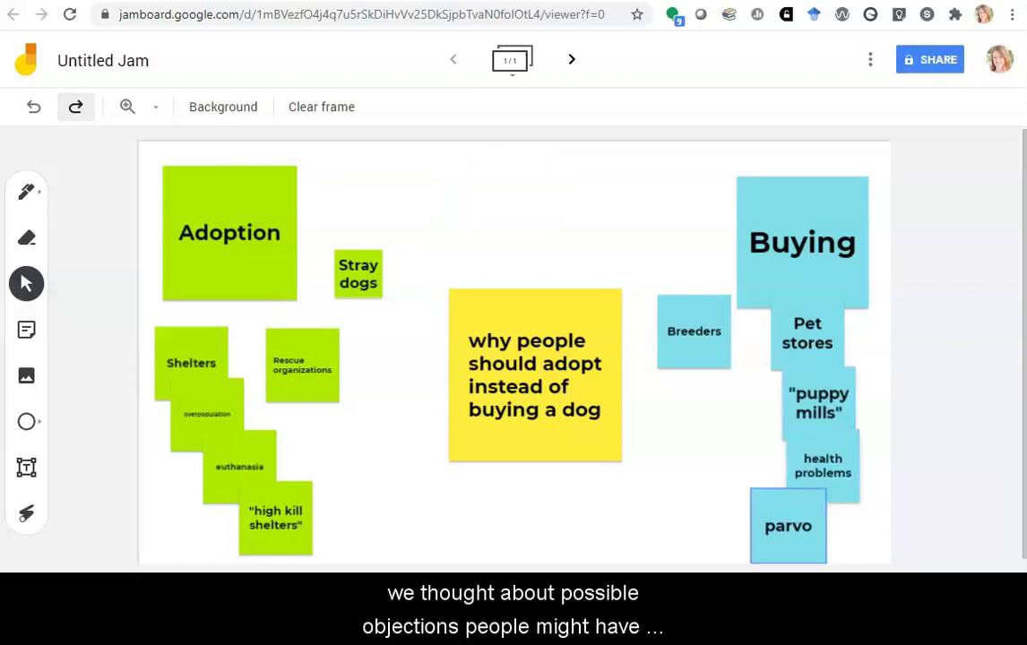
pyautogui.click(75, 107)
pyautogui.click(75, 108)
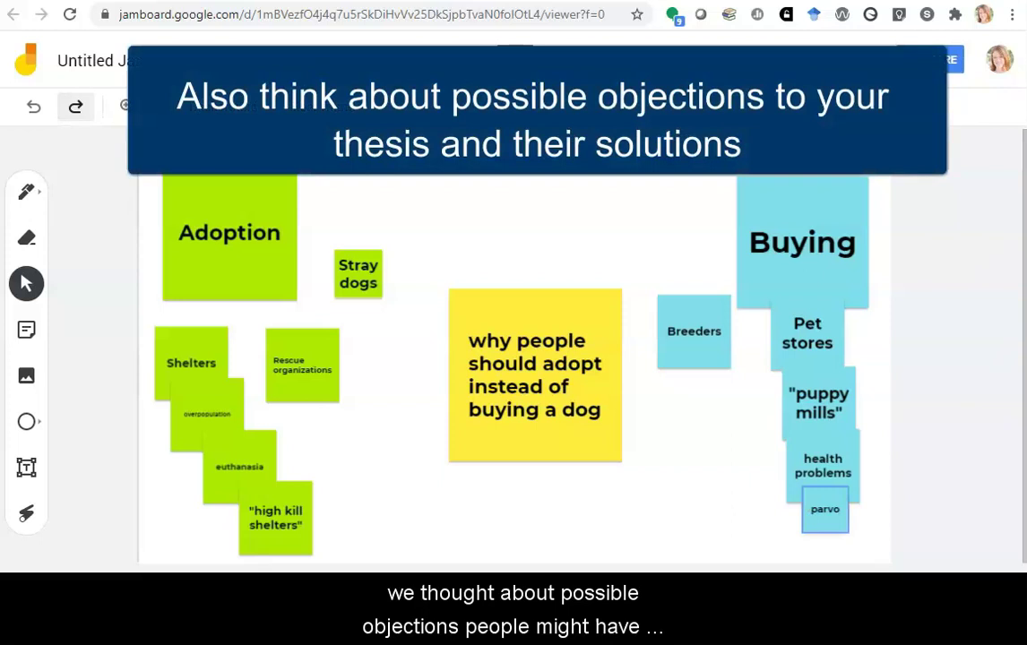
pyautogui.click(75, 107)
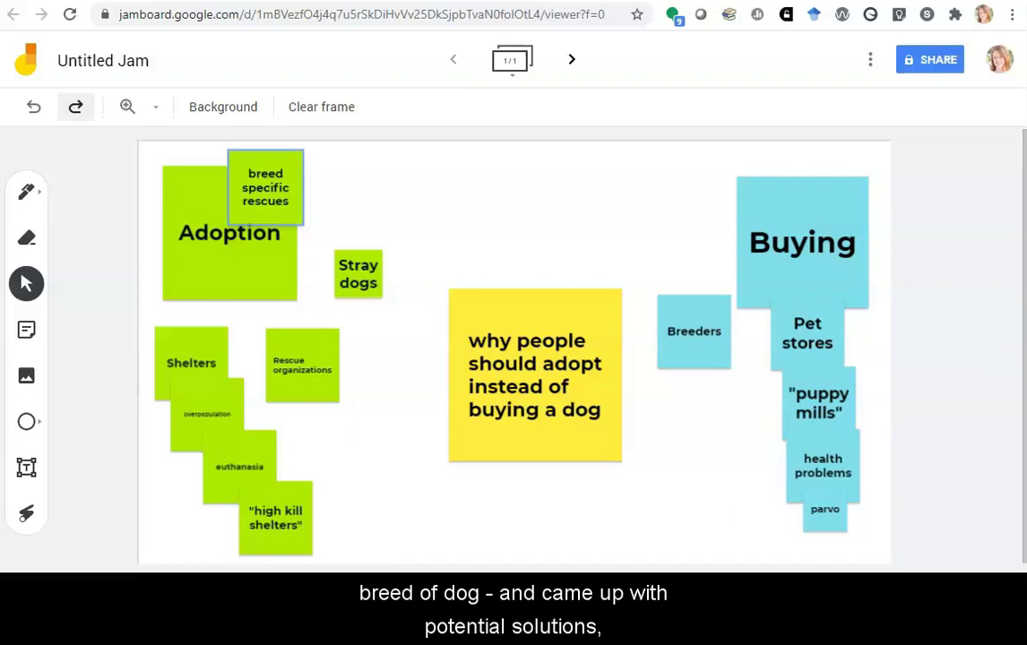
pyautogui.click(75, 106)
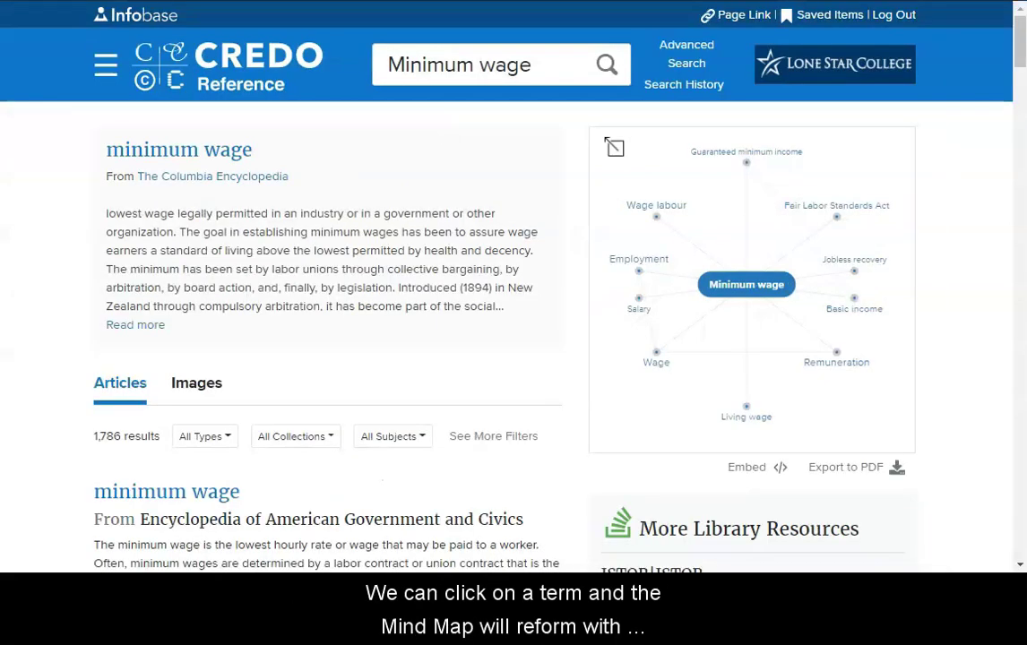
# Step: Re-centre the Credo mind map on Fair Labor Standards Act, then return to Minimum wage
pyautogui.click(836, 206)
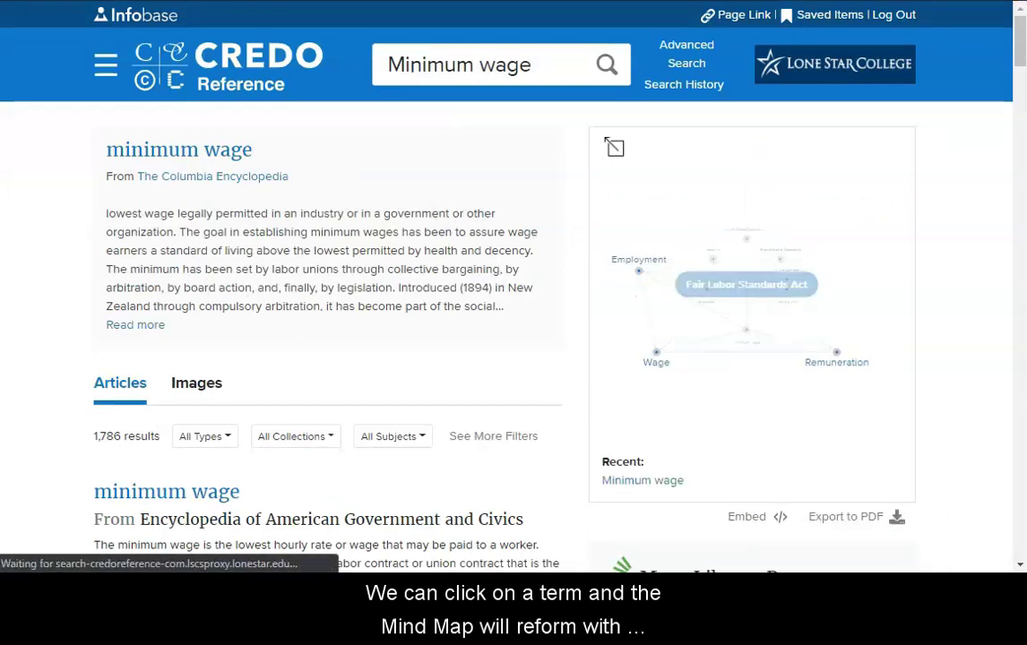
pyautogui.click(836, 206)
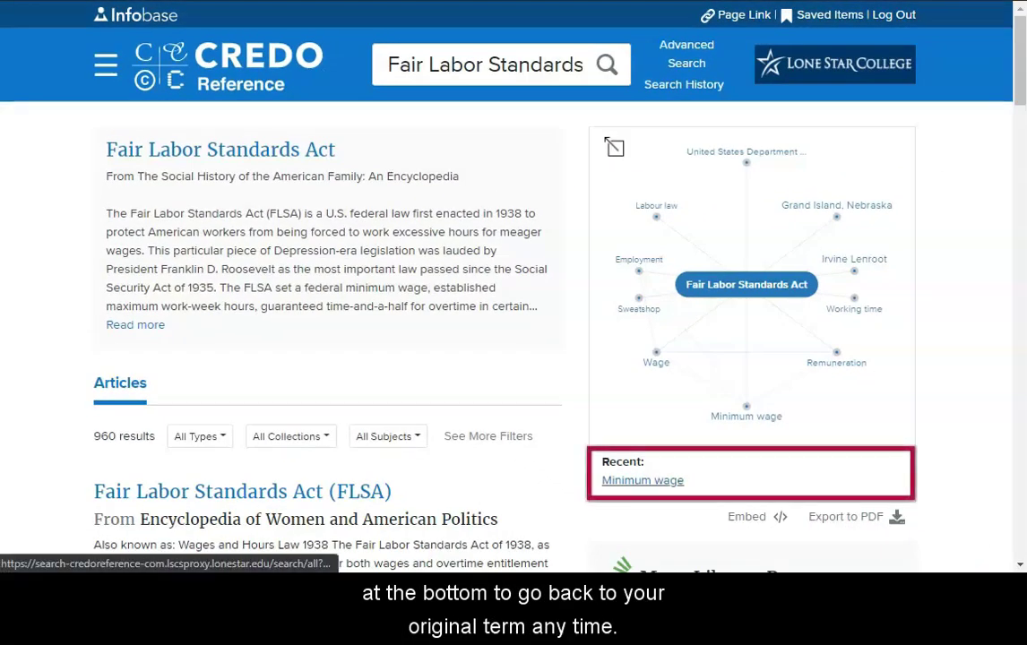
pyautogui.click(642, 481)
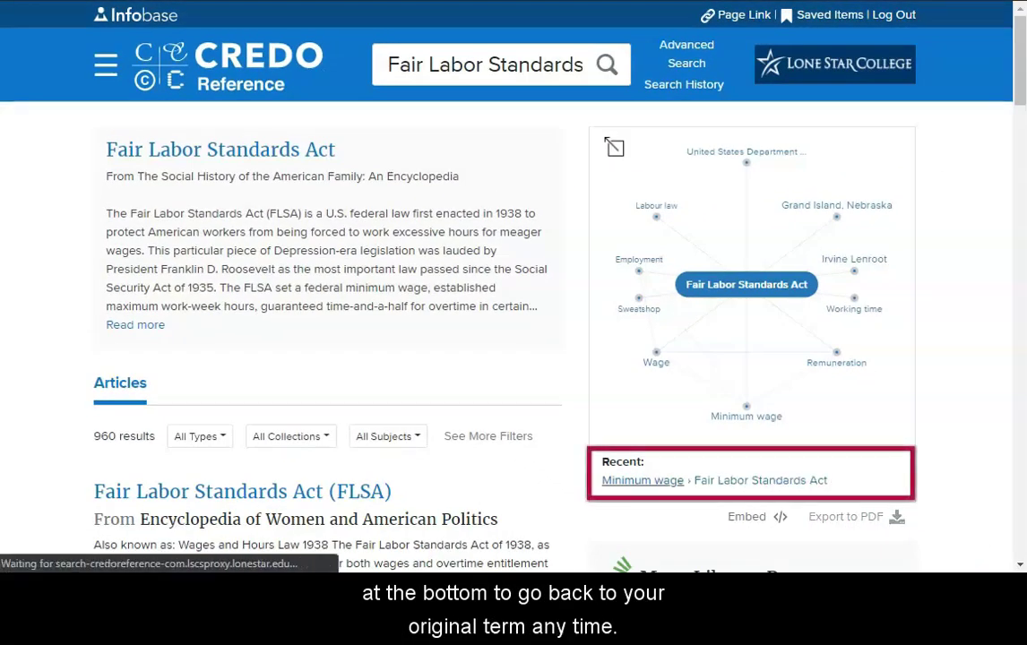